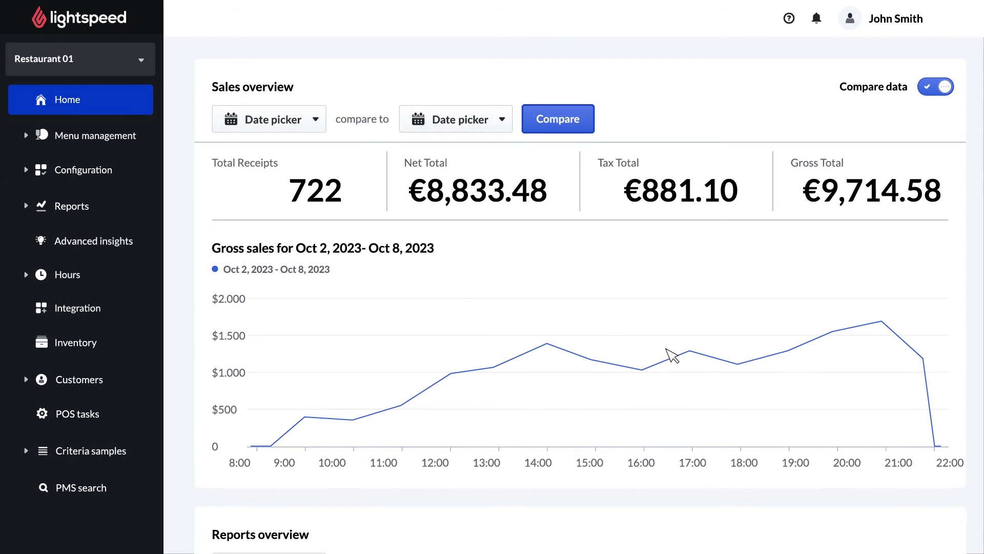
Step: Open the Item popularity report from Advanced insights and bring up its ranking-metric choices
{"action": "left_click", "coordinate": [108, 246]}
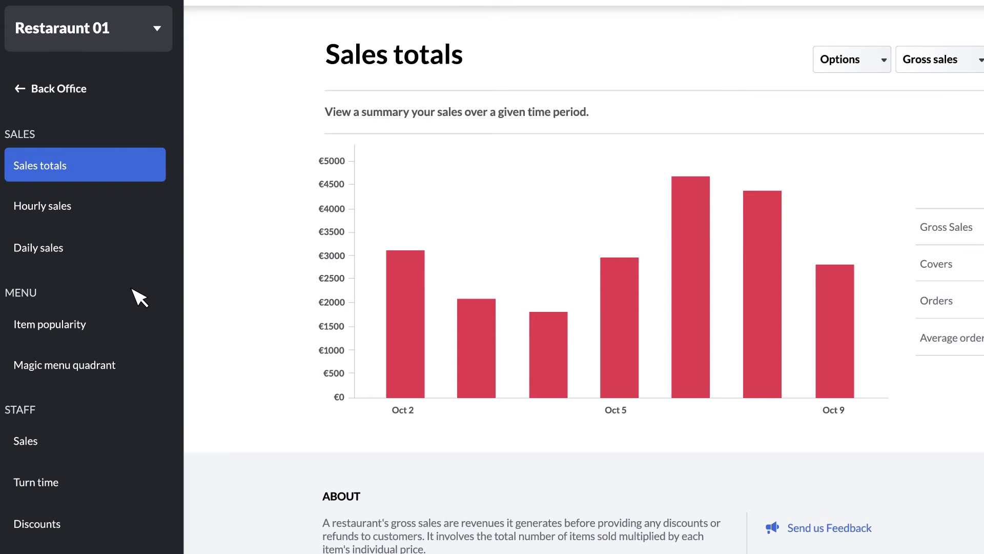
{"action": "left_click", "coordinate": [75, 331]}
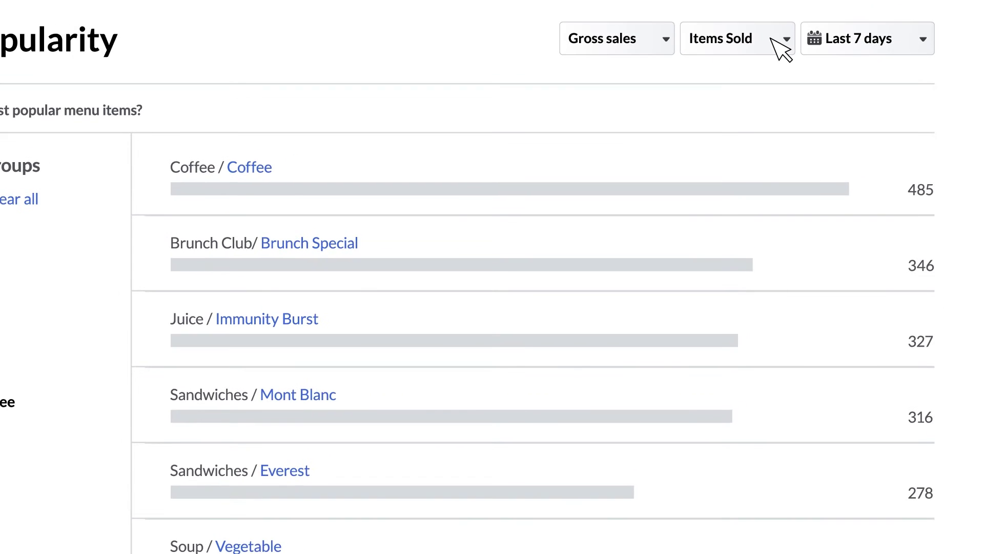
{"action": "left_click", "coordinate": [771, 39]}
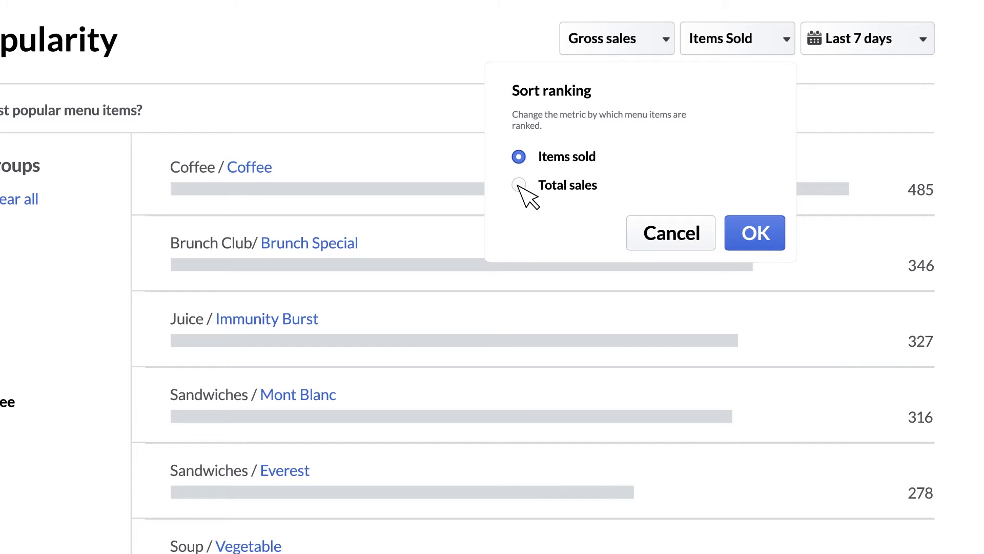
Step: Rank items by Total sales and limit the list to the Coffee accounting group only
{"action": "left_click", "coordinate": [519, 185]}
{"action": "left_click", "coordinate": [770, 234]}
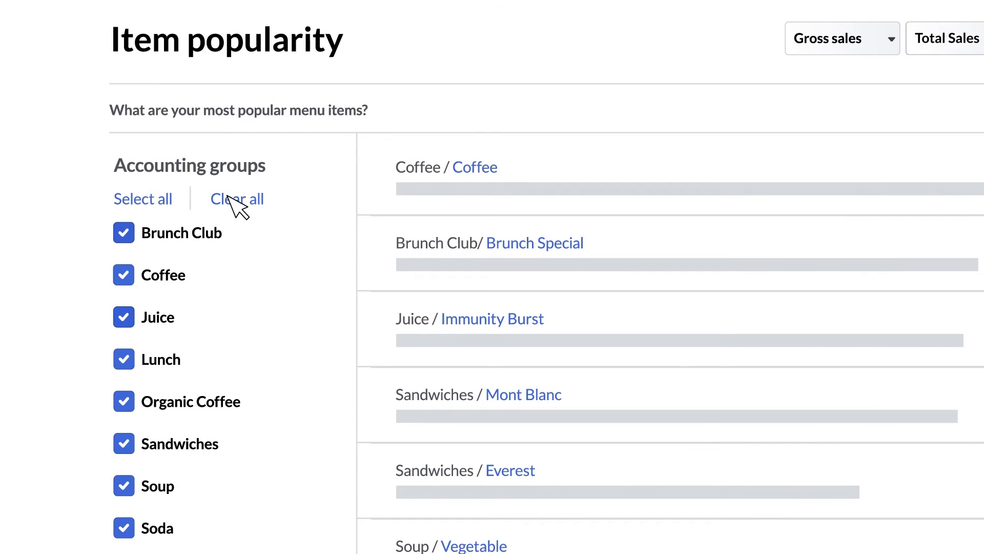
{"action": "left_click", "coordinate": [231, 199]}
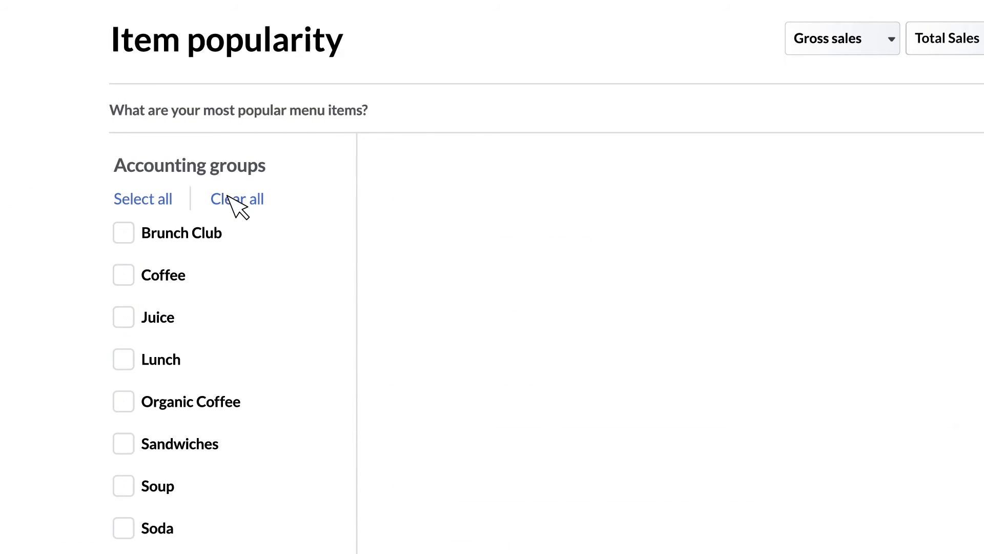
{"action": "left_click", "coordinate": [124, 278]}
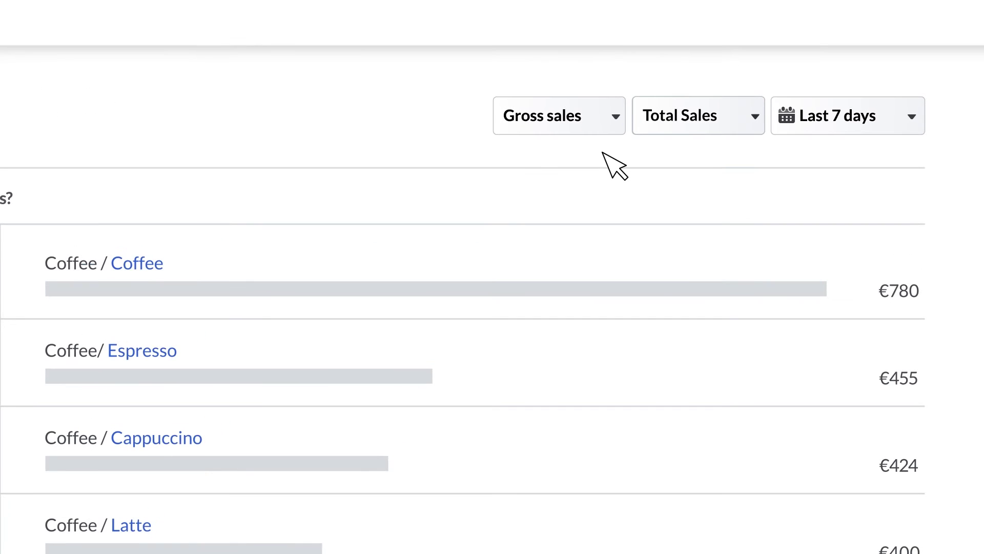
{"action": "left_click", "coordinate": [600, 123]}
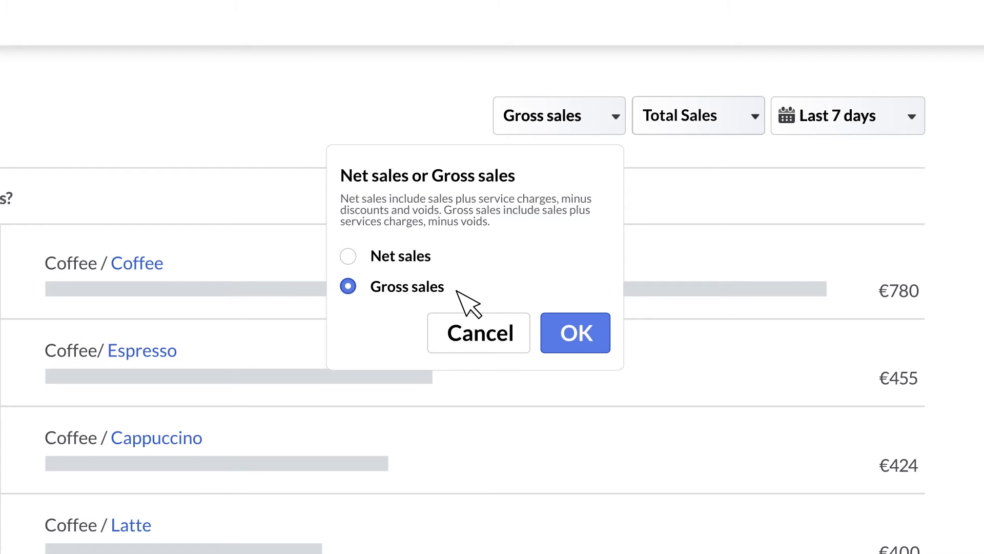
Step: Switch the ranking figures from Gross sales to Net sales
{"action": "left_click", "coordinate": [349, 256]}
{"action": "left_click", "coordinate": [584, 334]}
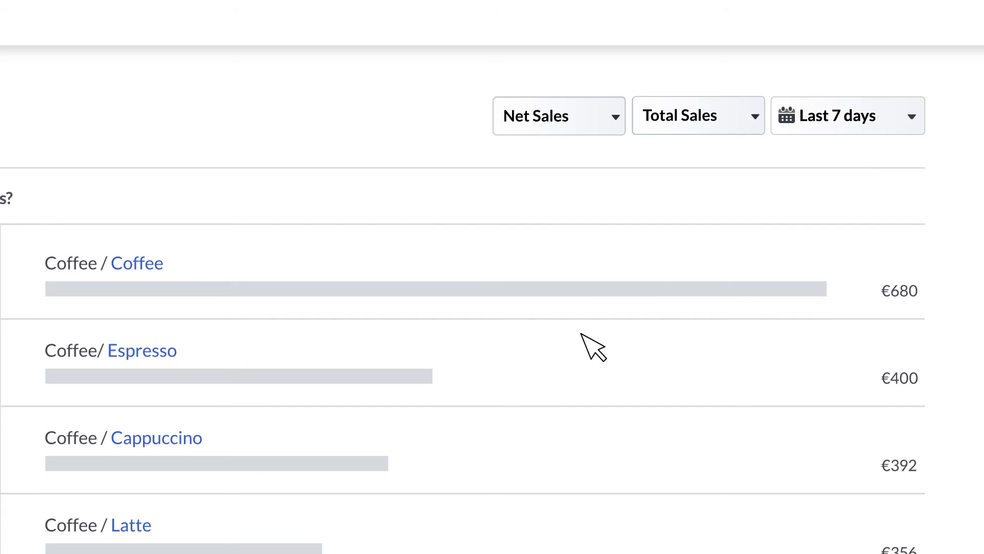
{"action": "left_click", "coordinate": [895, 118]}
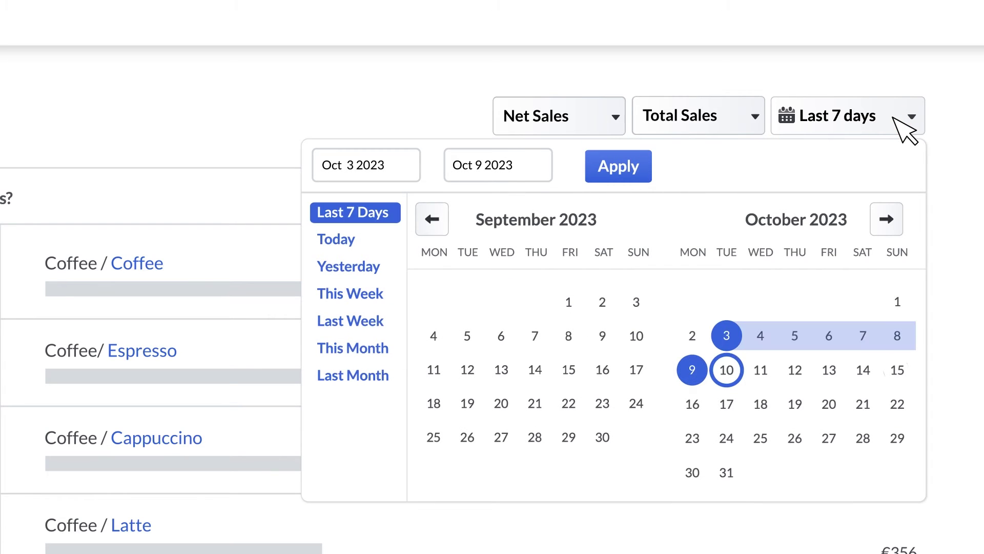
Step: Preview the Yesterday, Last week and Last month date presets
{"action": "left_click", "coordinate": [367, 270]}
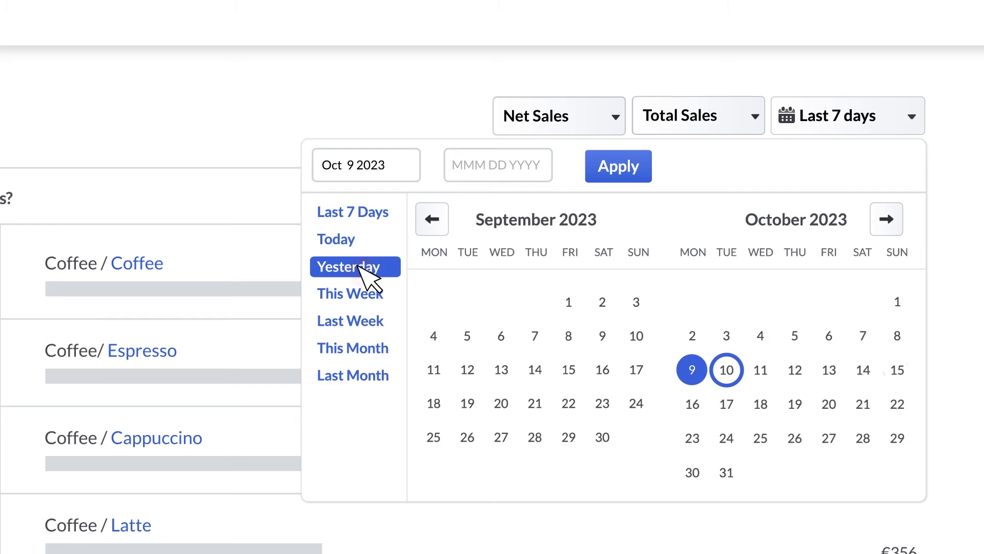
{"action": "left_click", "coordinate": [359, 322]}
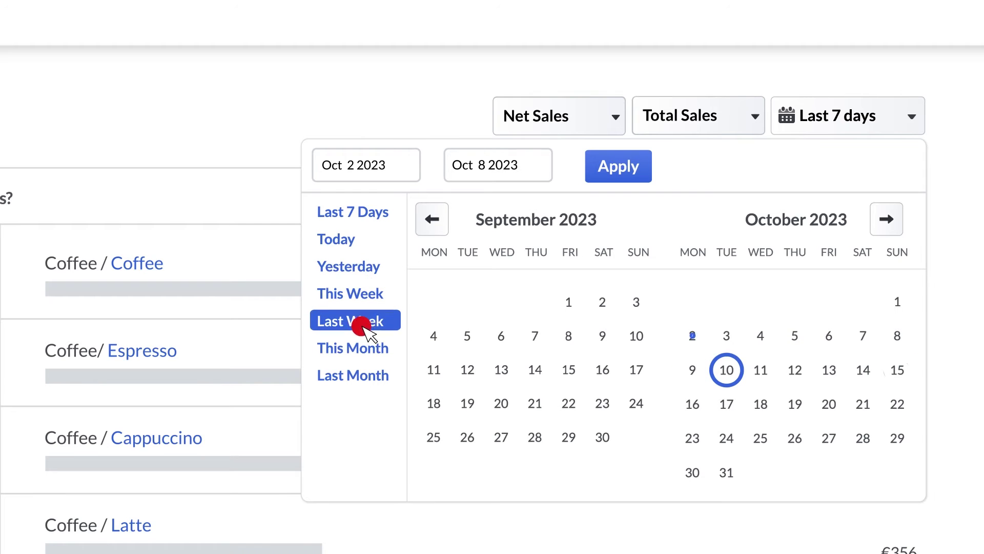
{"action": "left_click", "coordinate": [359, 376]}
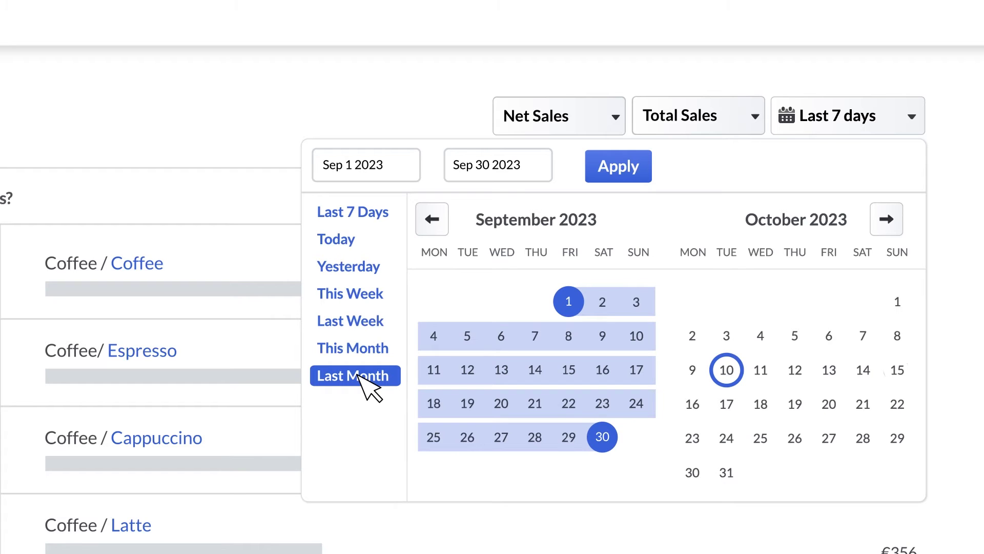
Step: Set the report period to Oct 1 2023 through Oct 9 2023 and open the Coffee item's details
{"action": "left_click", "coordinate": [361, 172]}
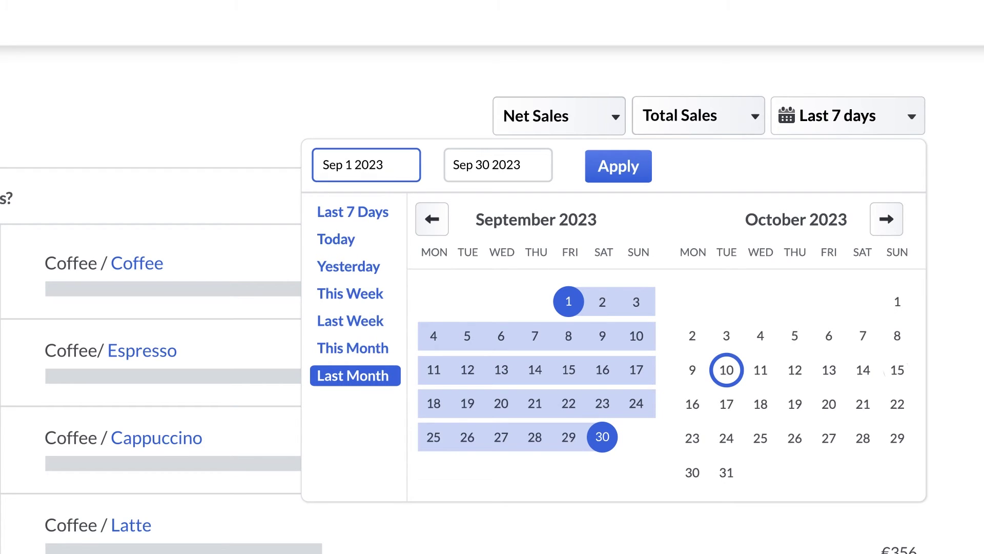
{"action": "key", "text": "ctrl+a"}
{"action": "key", "text": "BackSpace"}
{"action": "type", "text": "Oct 1 2023"}
{"action": "key", "text": "Tab"}
{"action": "key", "text": "ctrl+a"}
{"action": "key", "text": "BackSpace"}
{"action": "type", "text": "Oct 9 2023"}
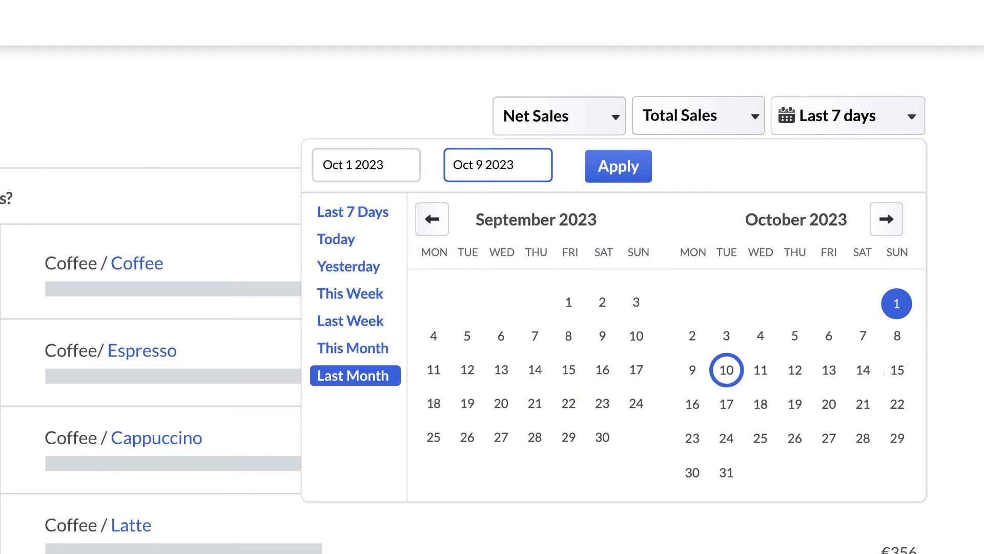
{"action": "key", "text": "Tab"}
{"action": "left_click", "coordinate": [629, 166]}
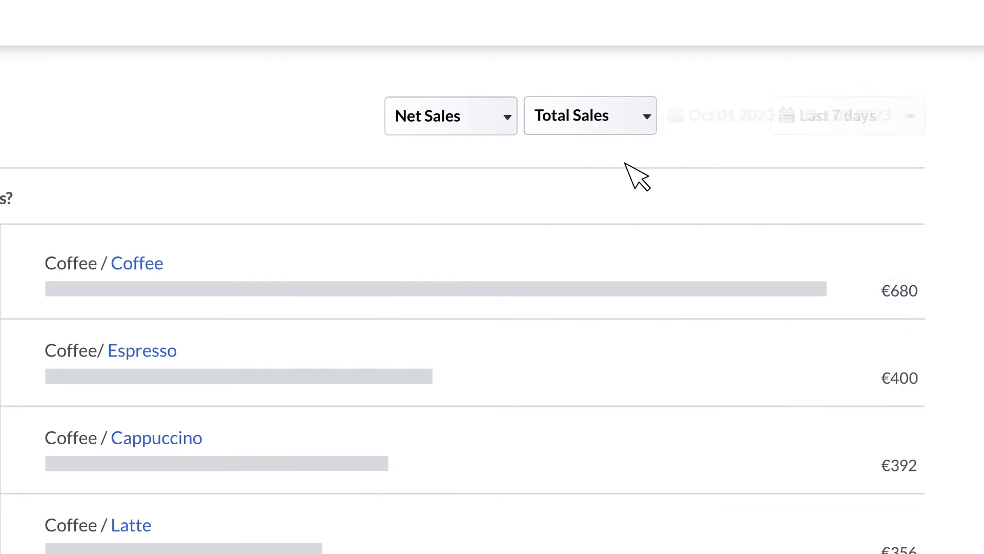
{"action": "left_click", "coordinate": [156, 266]}
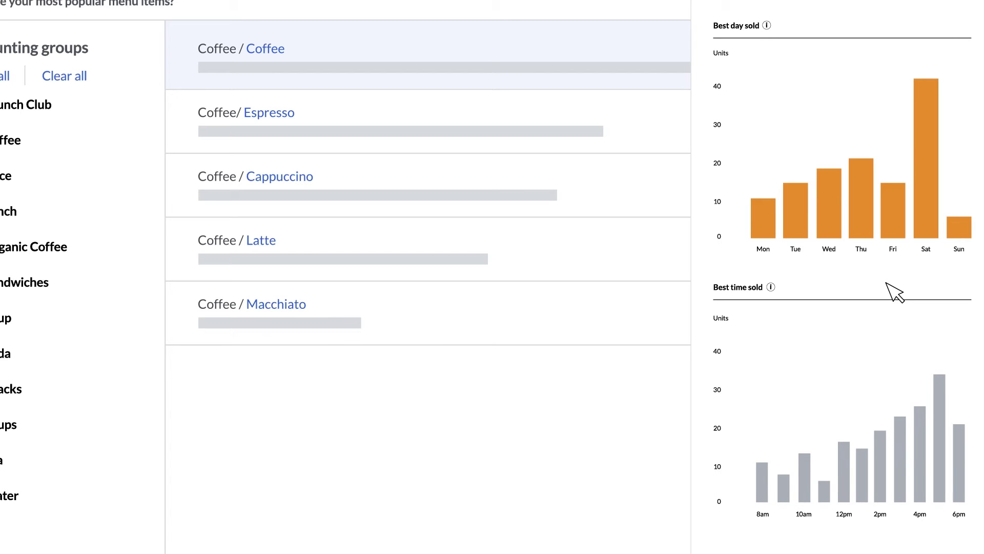
Step: Scroll the Coffee scorecard down to its Top servers list
{"action": "scroll", "coordinate": [895, 293], "scroll_direction": "down", "scroll_amount": 5}
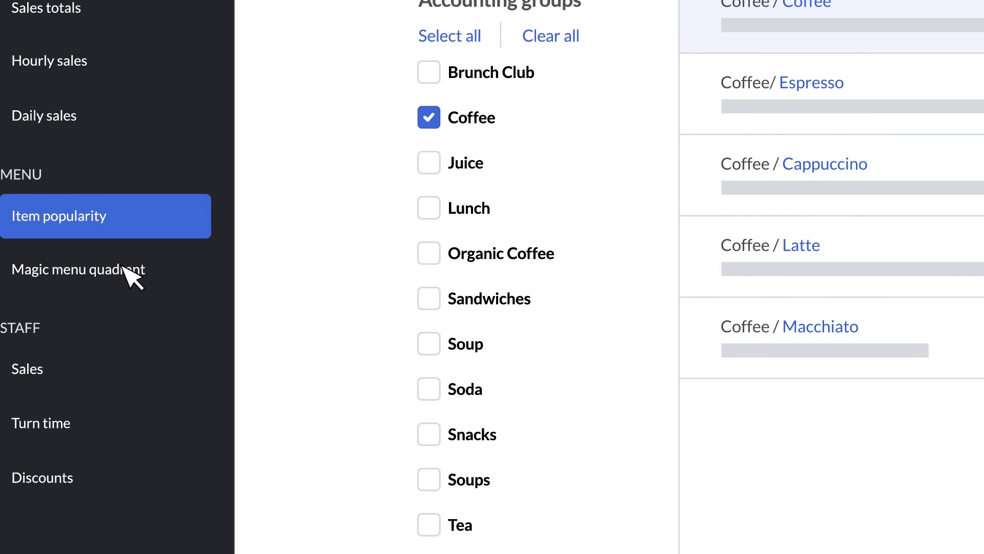
Step: Open the Magic menu quadrant chart for Brunch Club, October 2023
{"action": "left_click", "coordinate": [134, 273]}
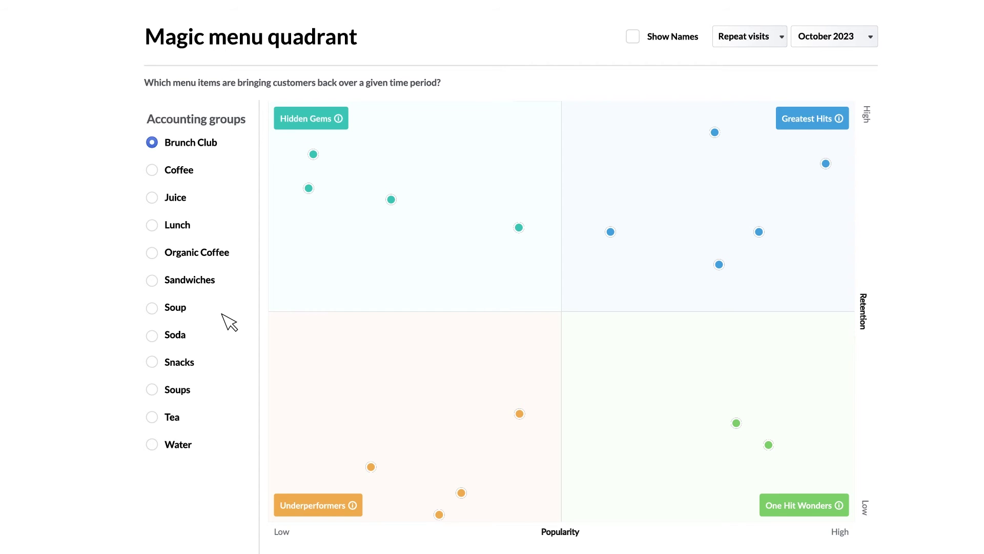
Step: Enlarge the Hidden Gems quadrant, then Greatest Hits, then Underperformers
{"action": "left_click", "coordinate": [470, 164]}
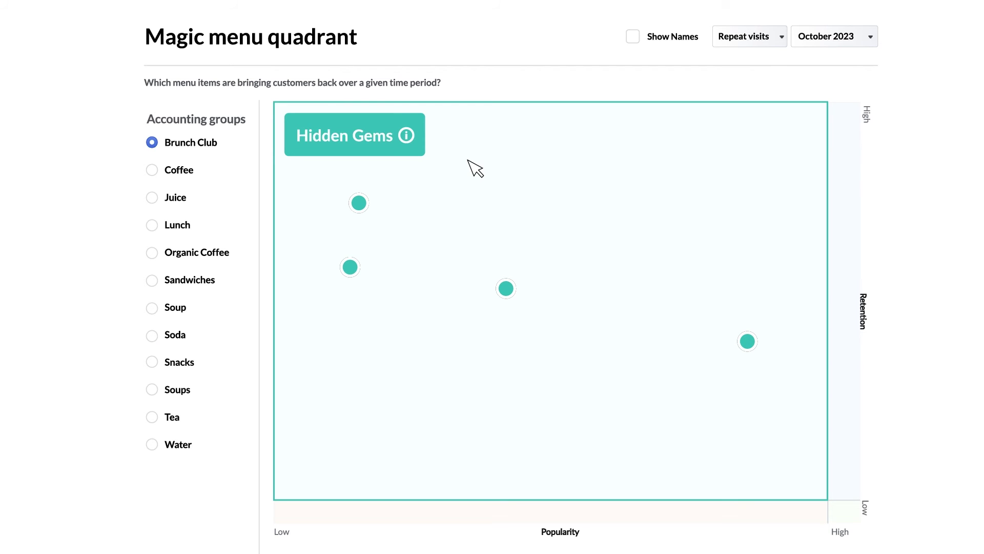
{"action": "left_click", "coordinate": [842, 163]}
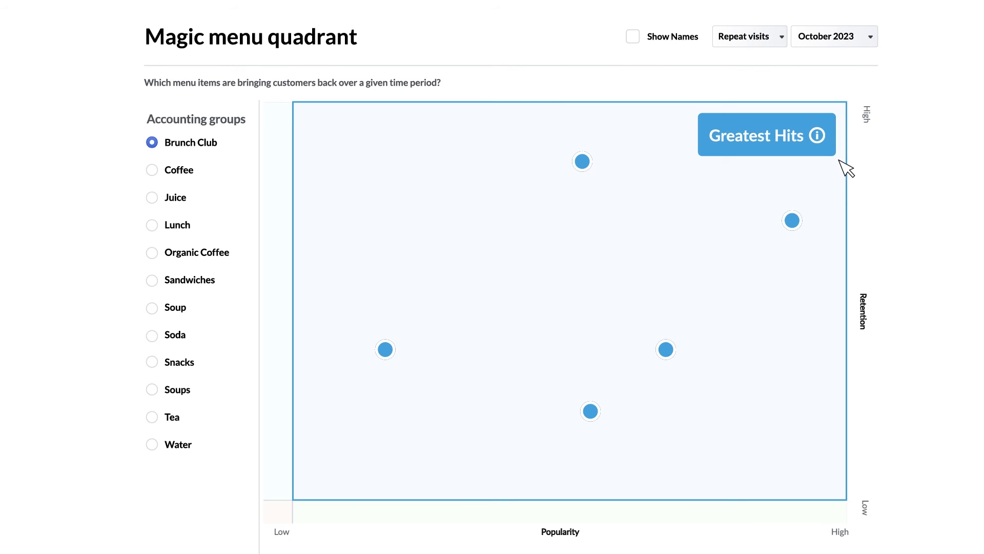
{"action": "left_click", "coordinate": [278, 513]}
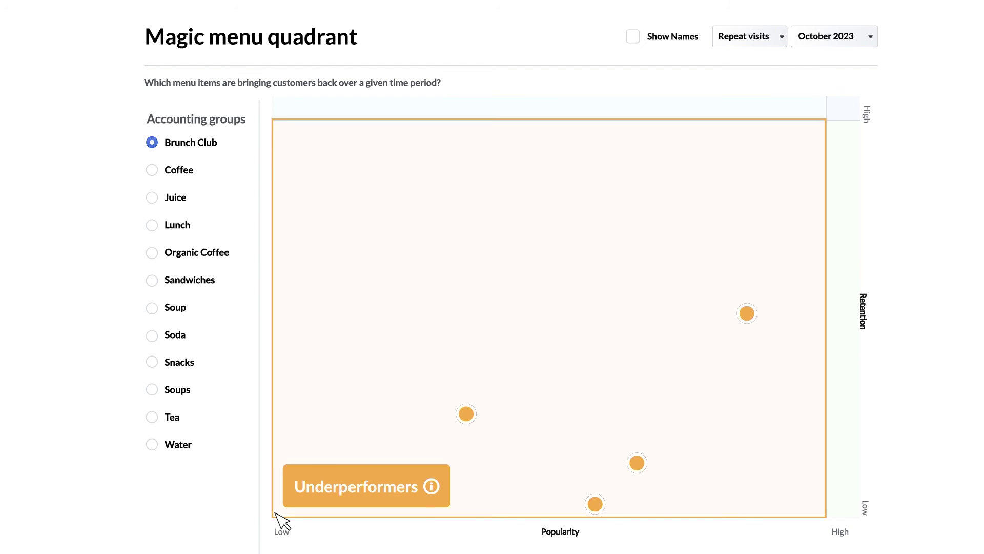
Step: Switch the enlarged view to the One Hit Wonders quadrant with its two items
{"action": "left_click", "coordinate": [859, 359]}
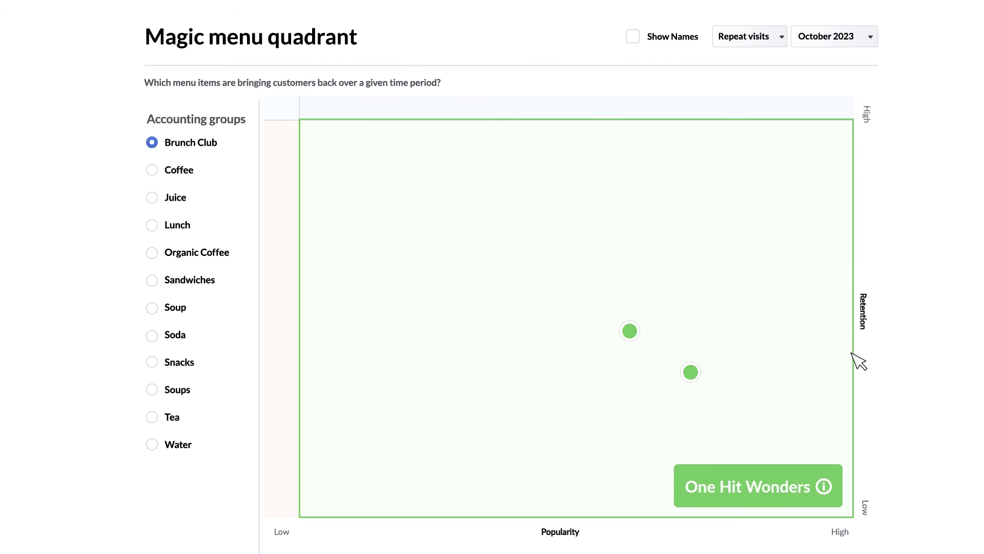
Step: Zoom back out to all four quadrants and view Fruit Salad bowl's details (130 sold, 4% retention)
{"action": "left_click", "coordinate": [854, 357]}
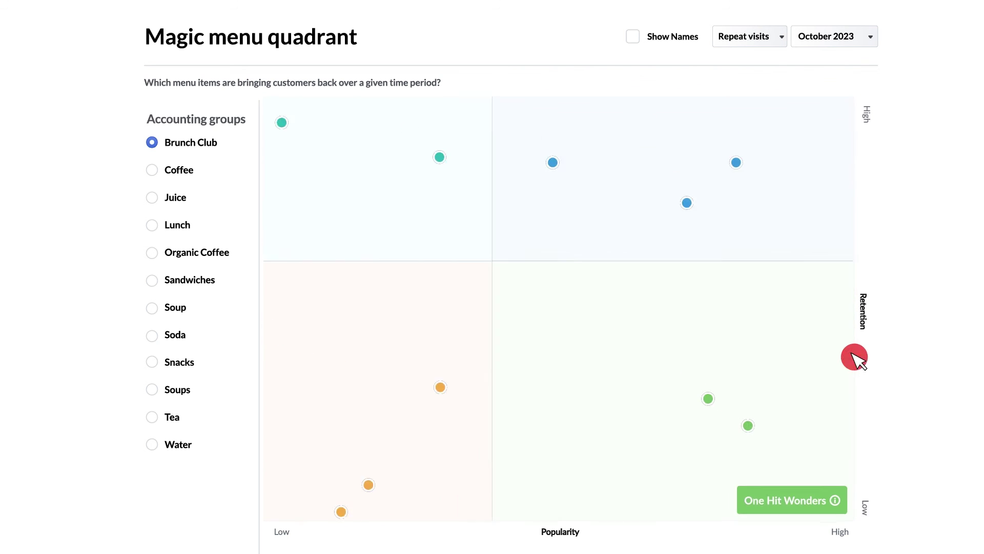
{"action": "mouse_move", "coordinate": [758, 231]}
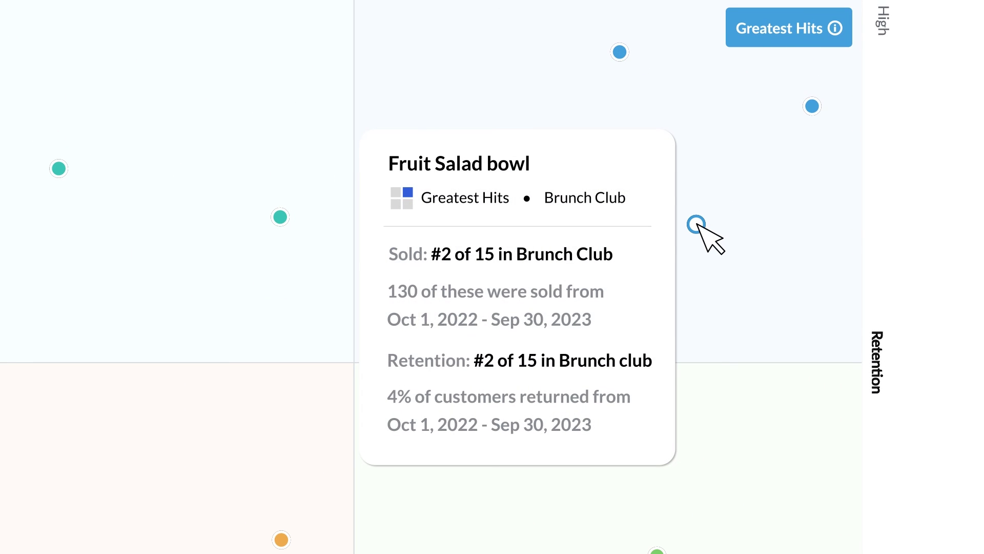